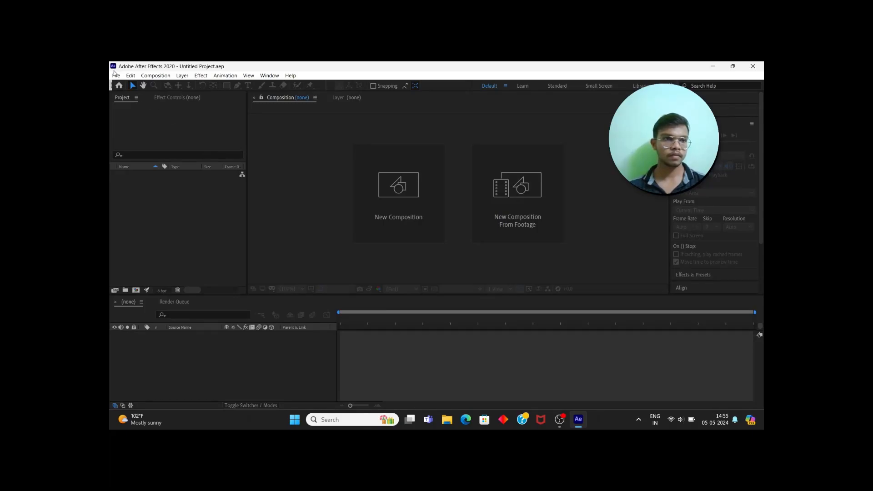
Import the Levitating video from the Desktop and create a new composition from it.
click(116, 75)
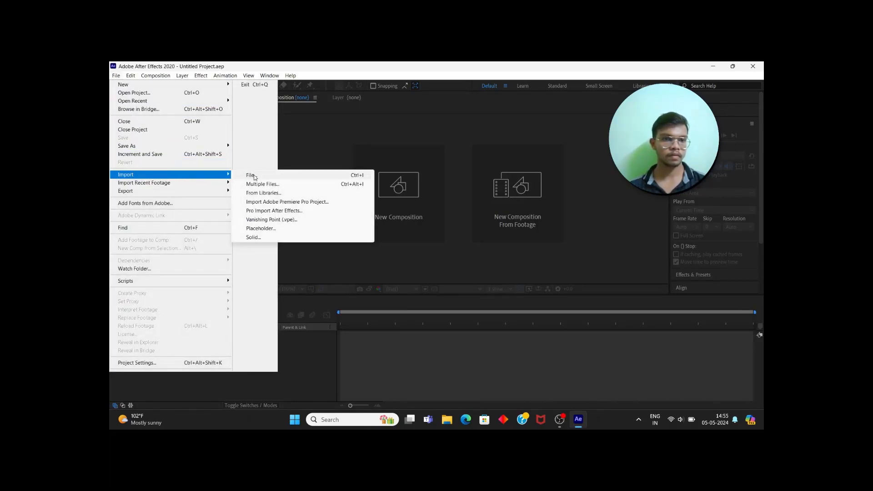
click(251, 176)
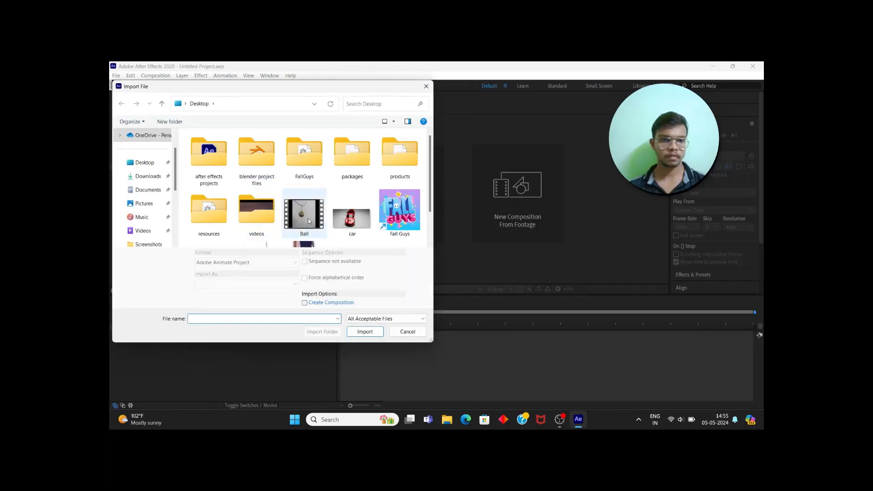
scroll(318, 223, down, 1)
click(351, 226)
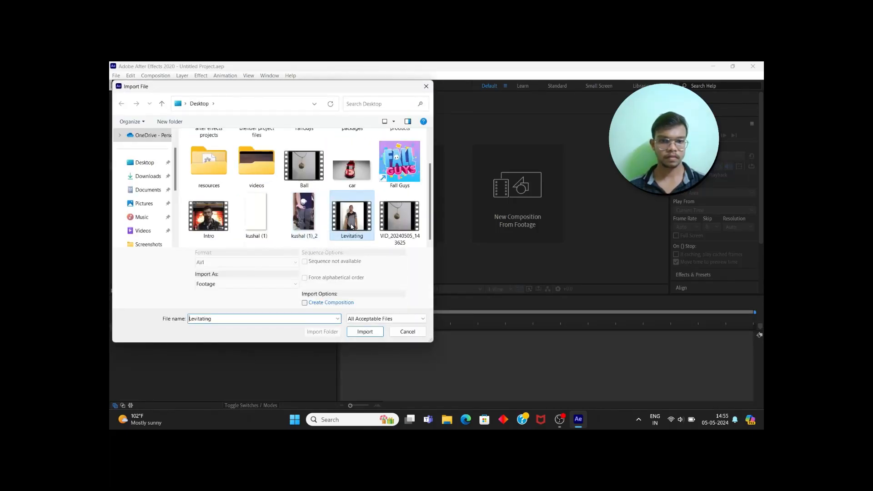
click(359, 333)
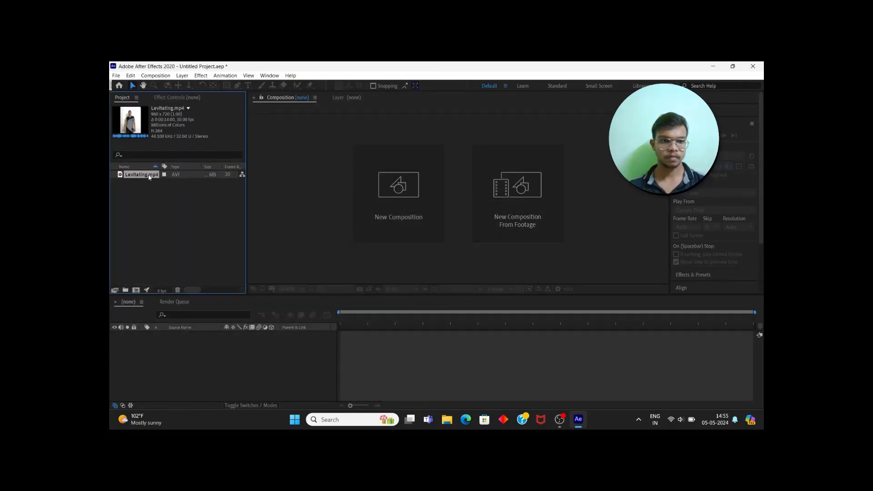
right_click(149, 177)
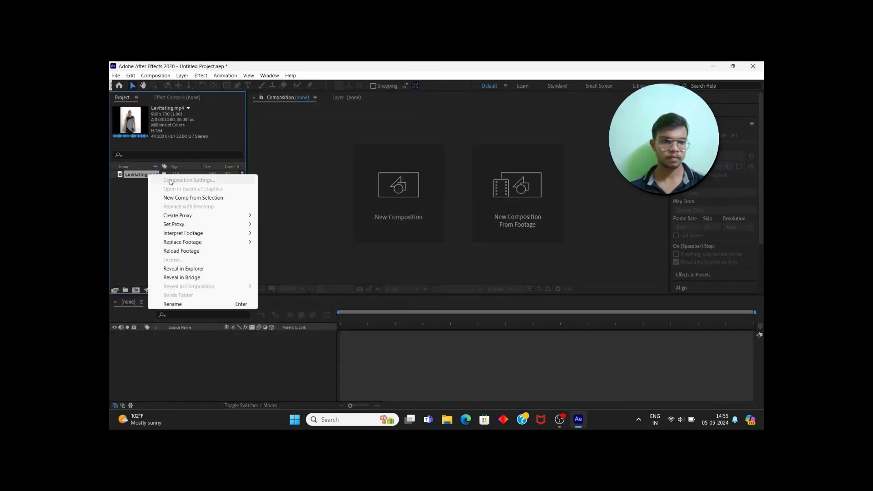
click(190, 198)
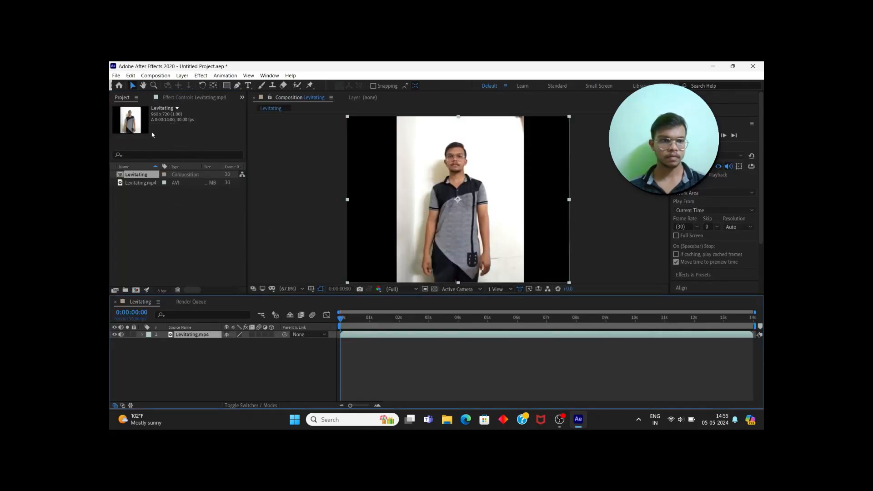
Import the VID_20240505_143625 video from the Desktop and place it above the Levitating.mp4 layer in the composition.
click(117, 76)
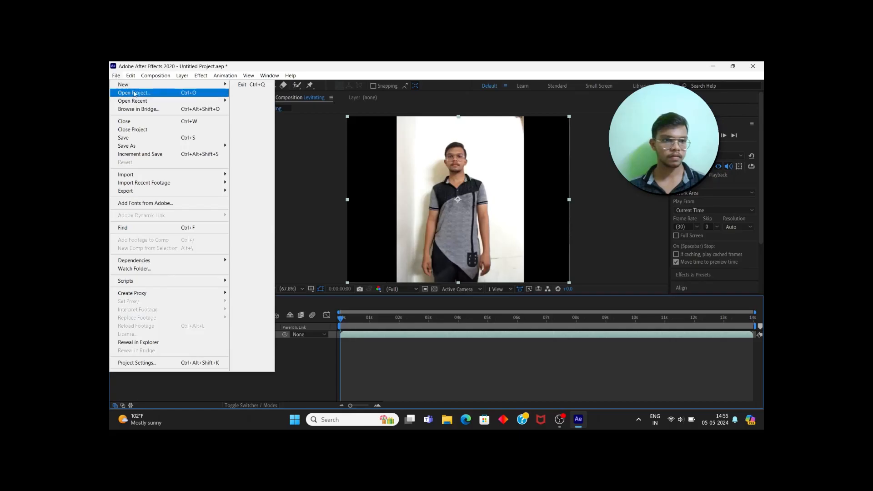
mouse_move(150, 175)
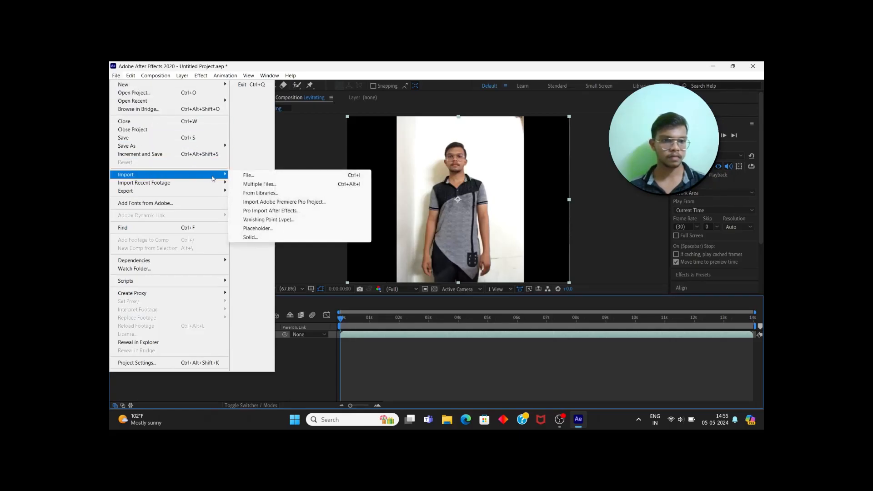
click(248, 177)
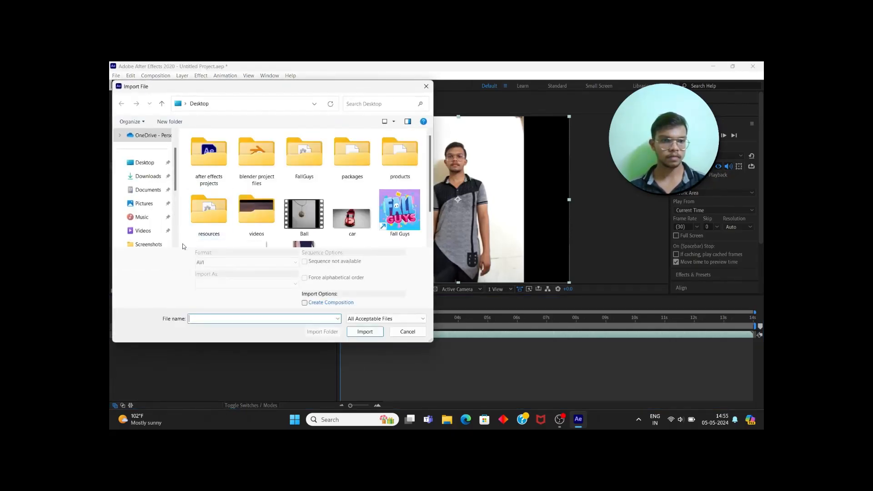
scroll(271, 197, down, 1)
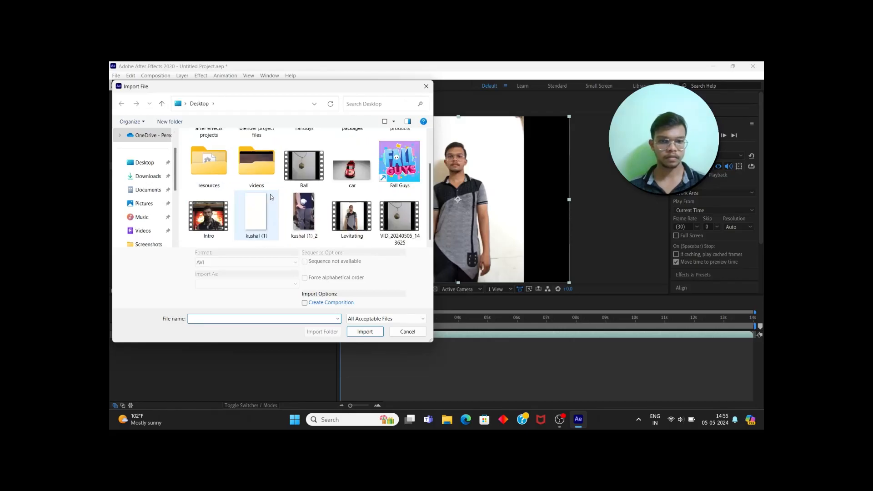
click(399, 218)
click(370, 334)
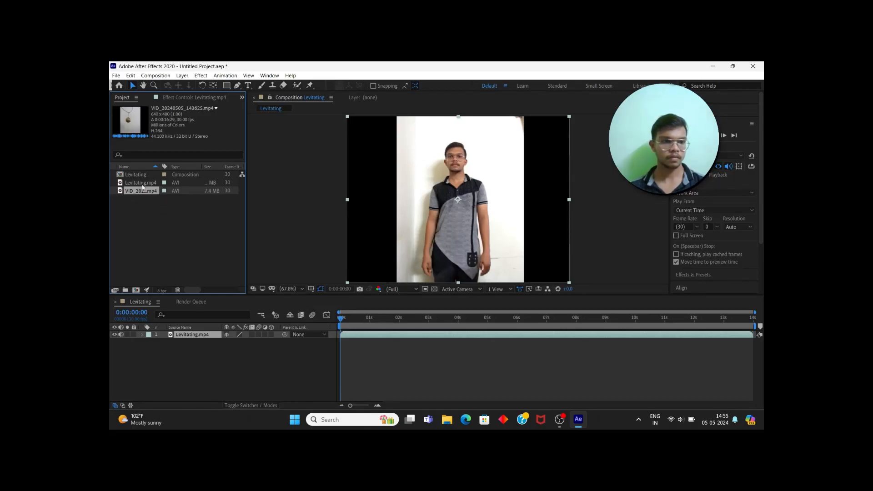
drag(143, 191, 158, 336)
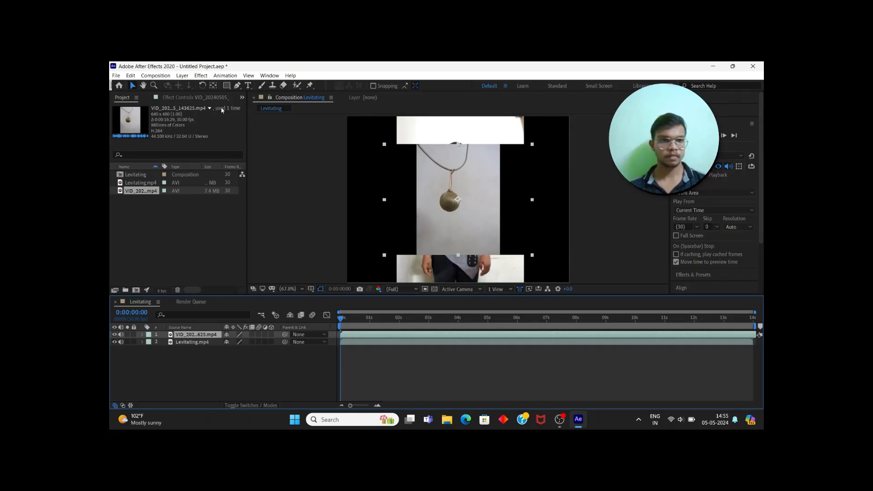
Isolate the hanging ball in the VID_20240505_143625.mp4 layer with the Roto Brush and freeze the propagation.
click(295, 87)
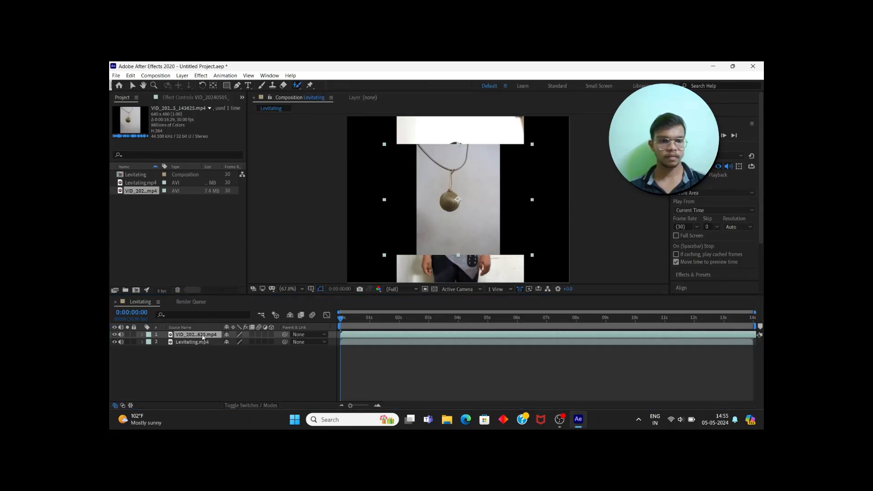
double_click(203, 336)
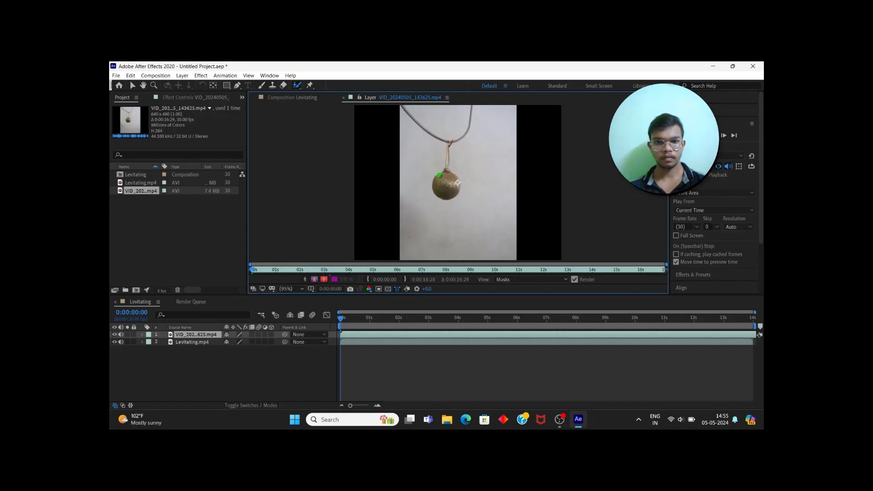
mouse_move(439, 176)
mouse_down()
mouse_move(452, 183)
mouse_move(437, 172)
mouse_move(441, 184)
mouse_move(454, 183)
mouse_move(446, 184)
mouse_up()
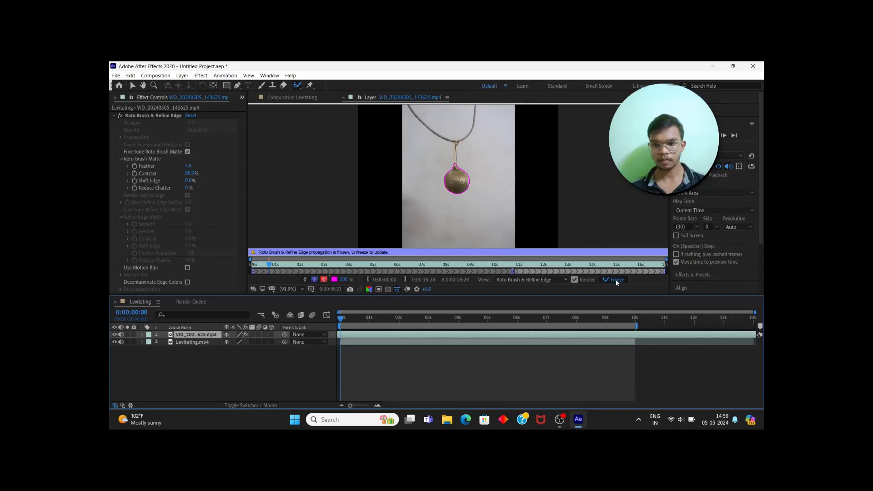
click(617, 282)
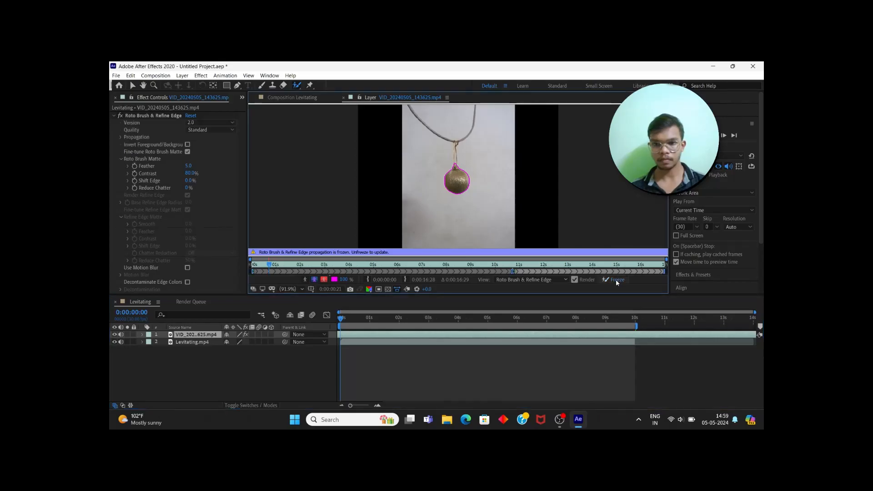
click(616, 280)
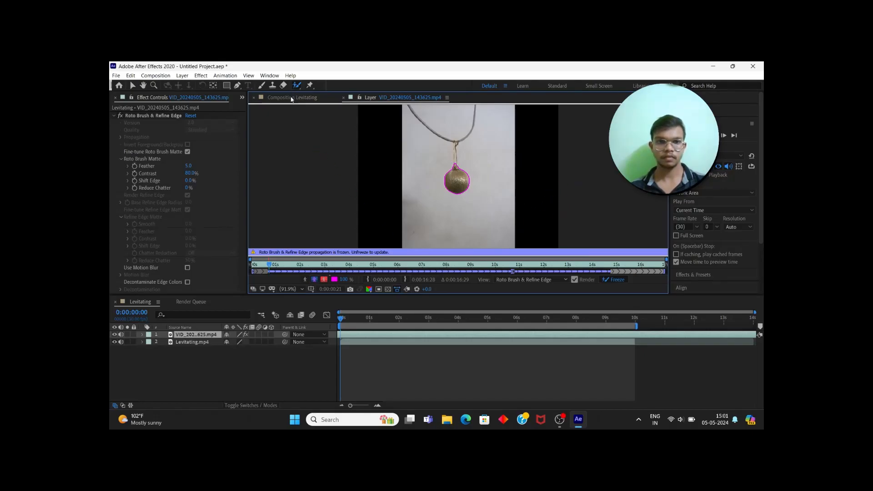
In the Levitating composition at 0:00:02:17, set the ball's Roto Brush matte to Feather 3.5, Contrast 83.1% and Shift Edge -70%.
click(292, 98)
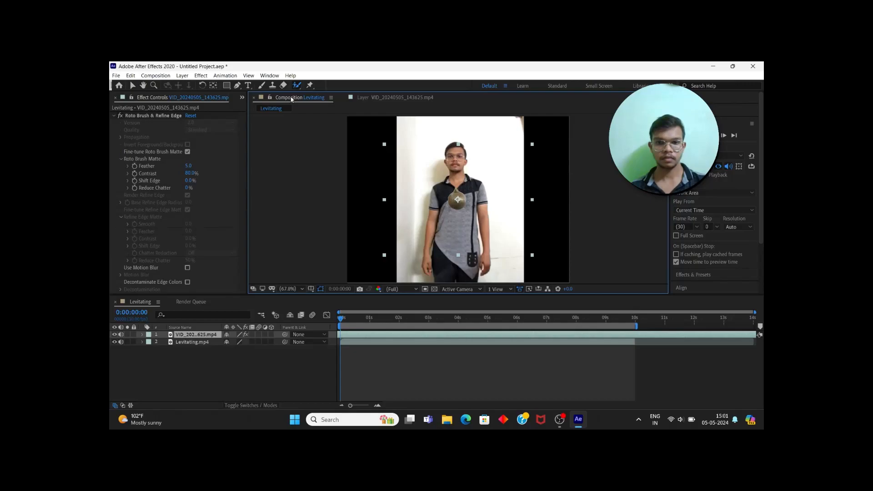
click(341, 321)
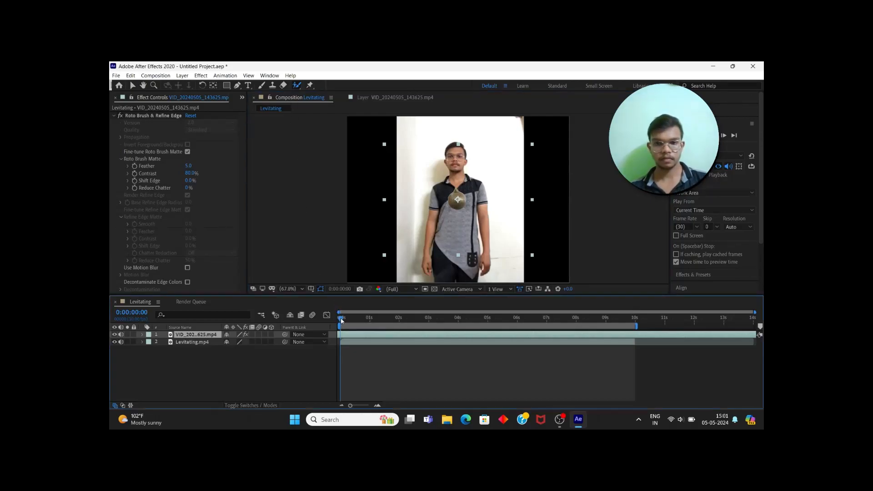
drag(347, 321, 386, 322)
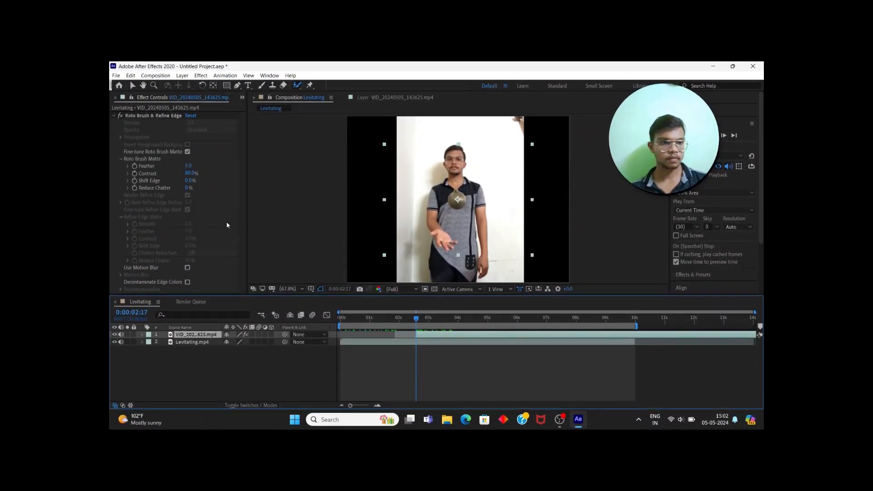
drag(188, 167, 217, 164)
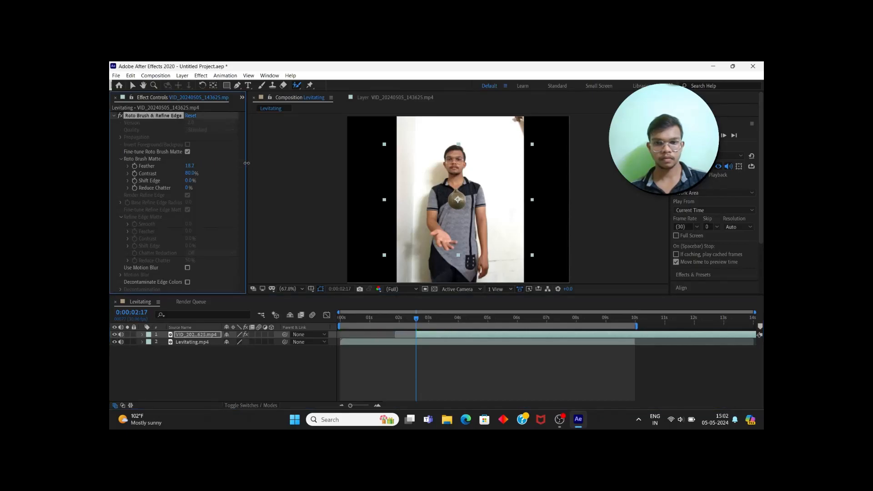
drag(273, 167, 161, 183)
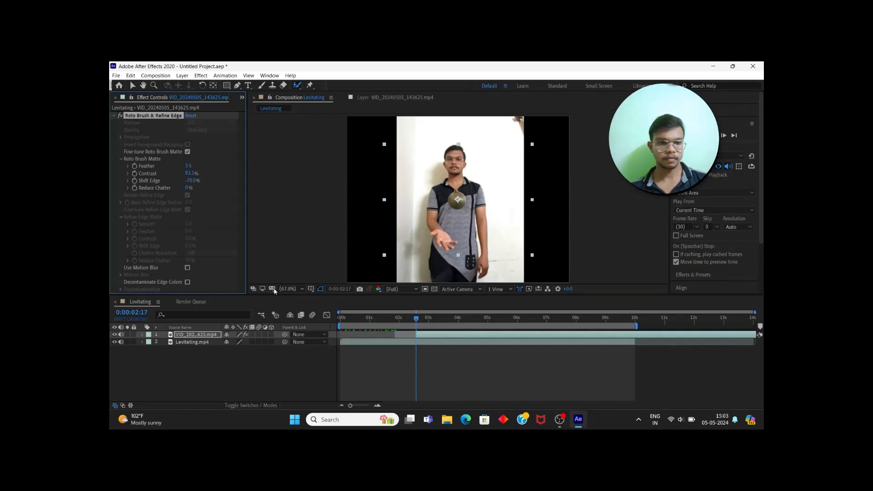
Scale the ball layer to 107% and move it above the open palm at position 440, 438.
click(191, 335)
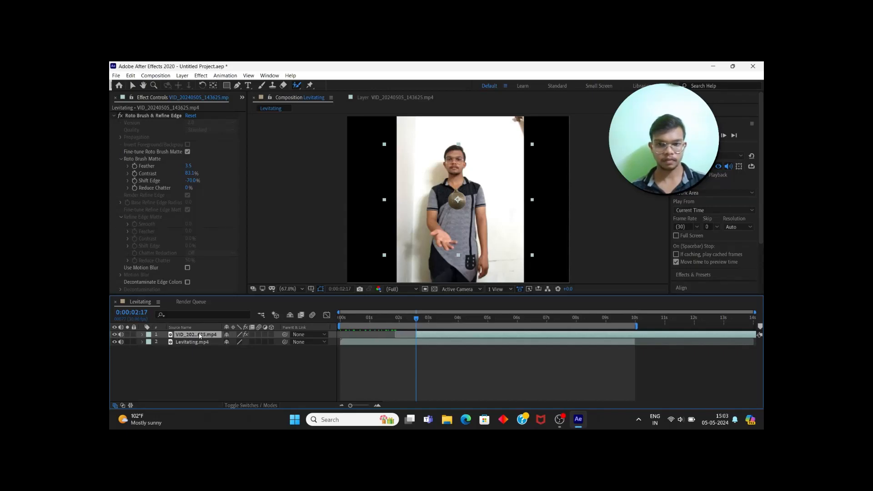
key(s)
drag(240, 344, 231, 343)
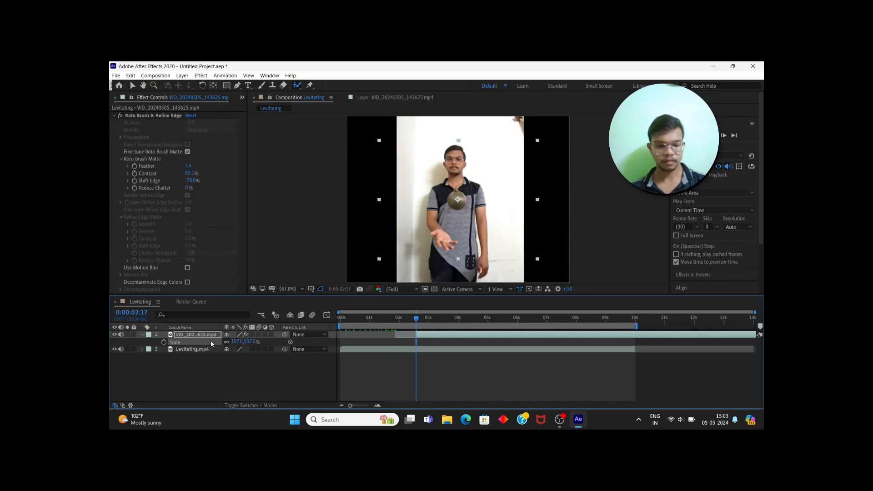
key(s)
key(p)
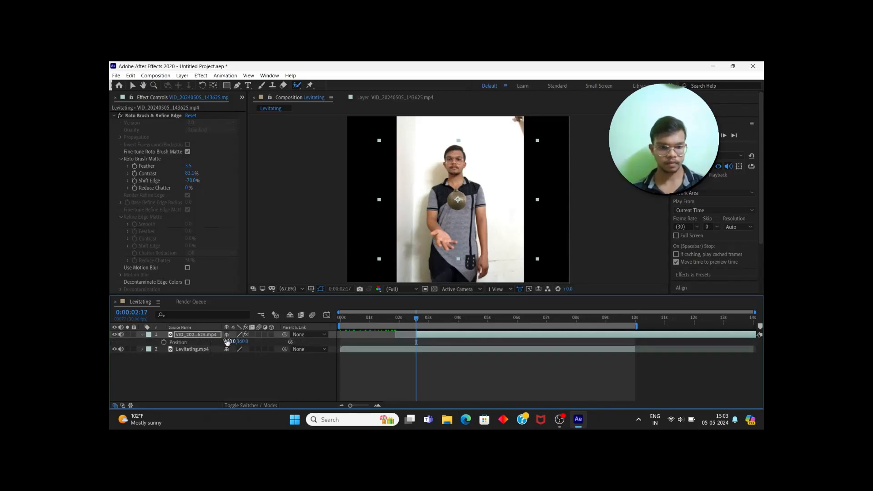
drag(228, 343, 276, 342)
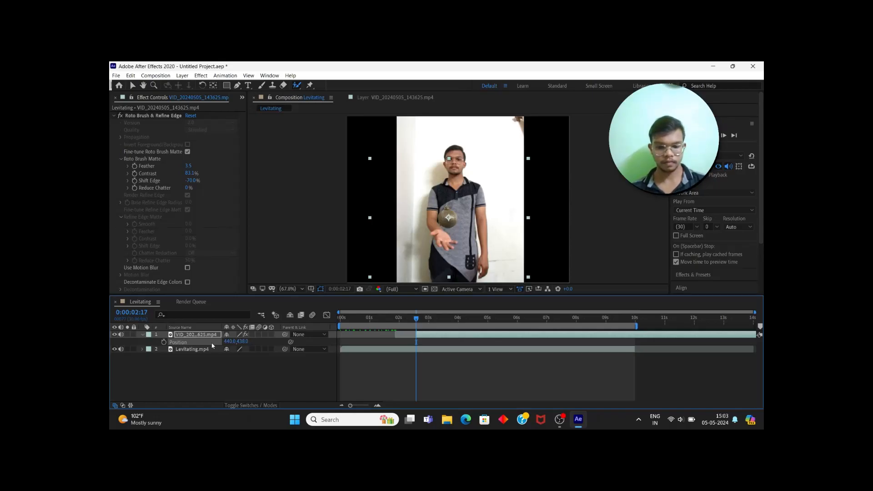
Reduce the ball layer's scale to 88% and set its vertical position to 448.
key(s)
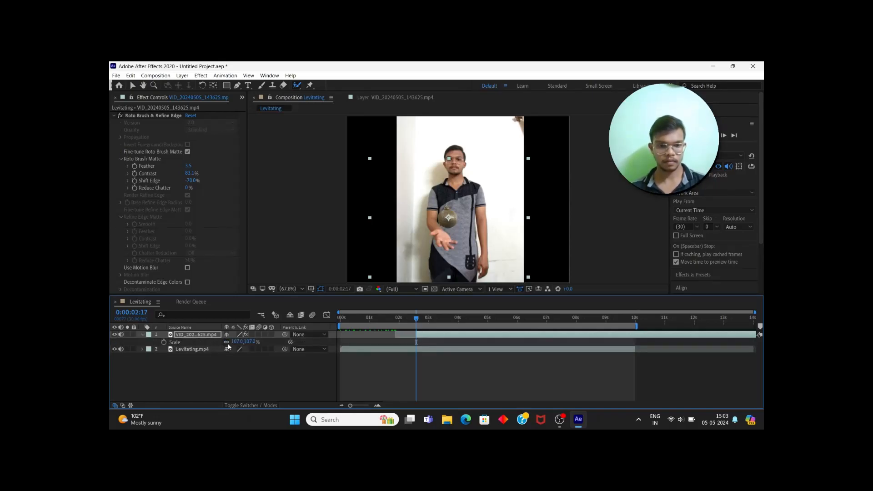
mouse_move(234, 342)
mouse_down()
mouse_move(242, 342)
mouse_move(225, 341)
mouse_up()
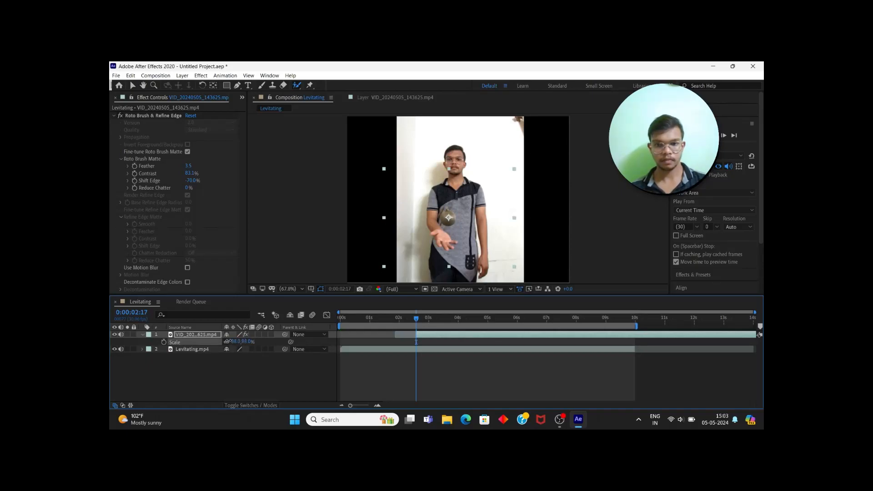
key(p)
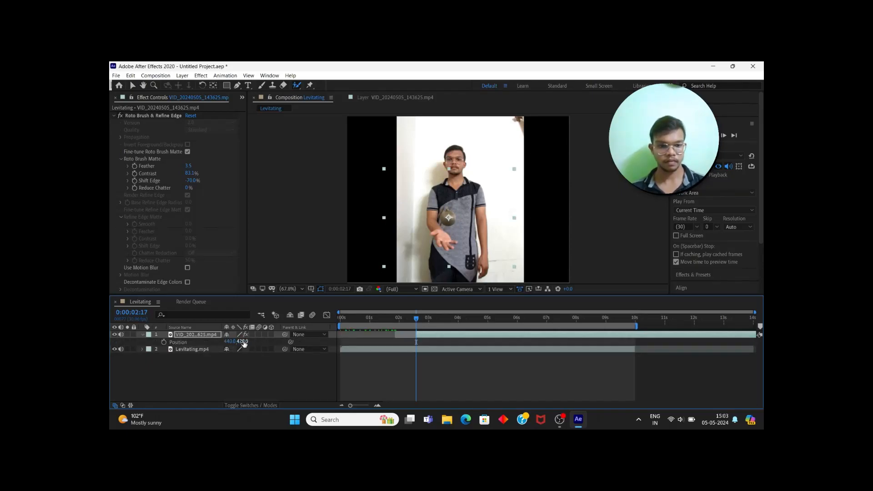
drag(242, 341, 248, 341)
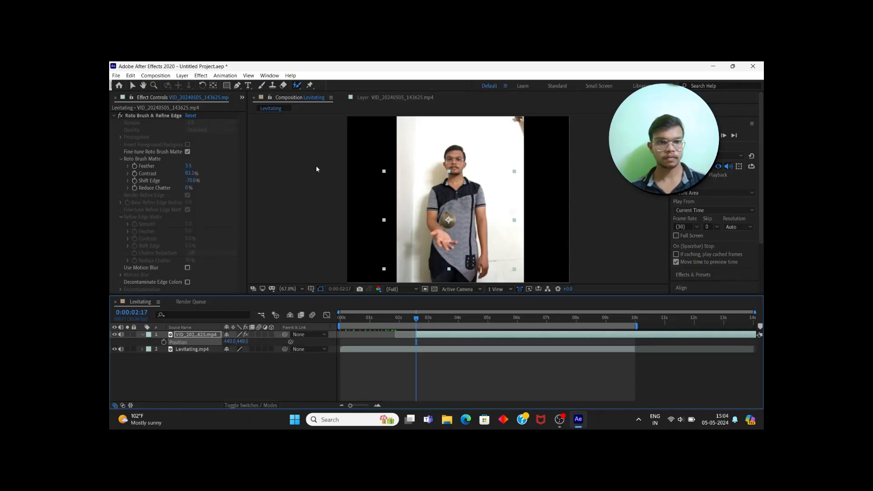
Apply the Curves effect to the ball layer and adjust the midpoint of its RGB curve.
click(201, 76)
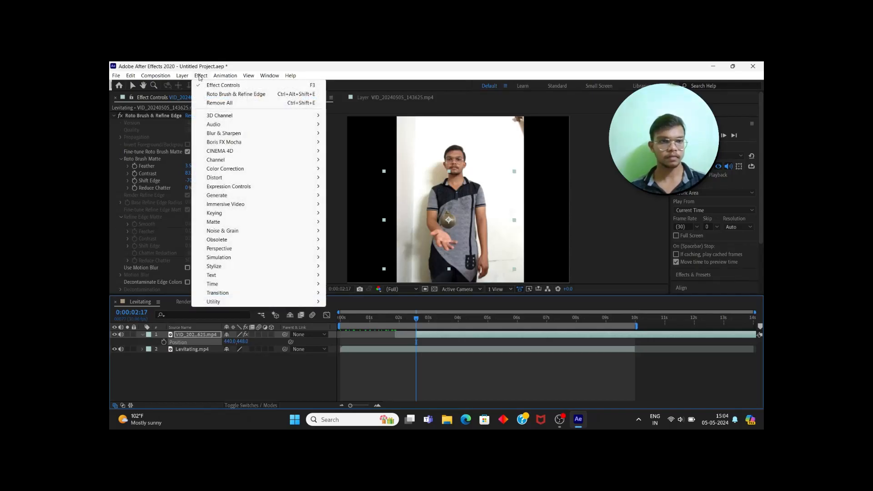
mouse_move(289, 169)
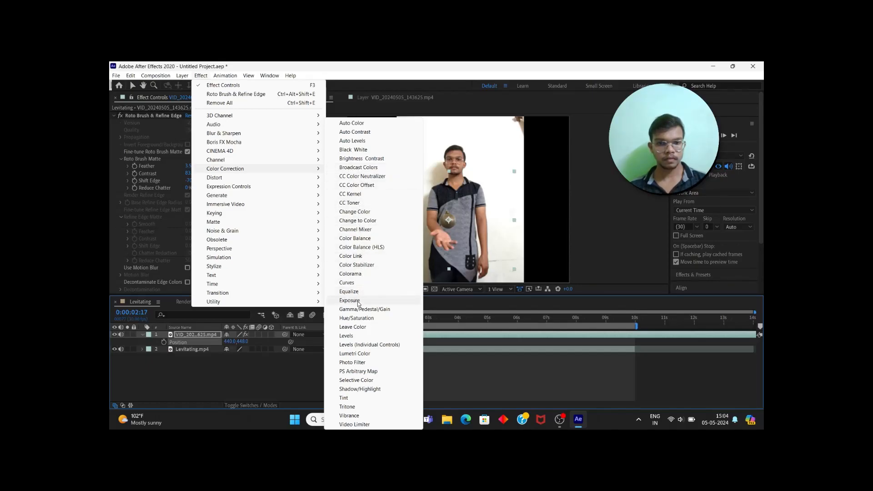
click(348, 283)
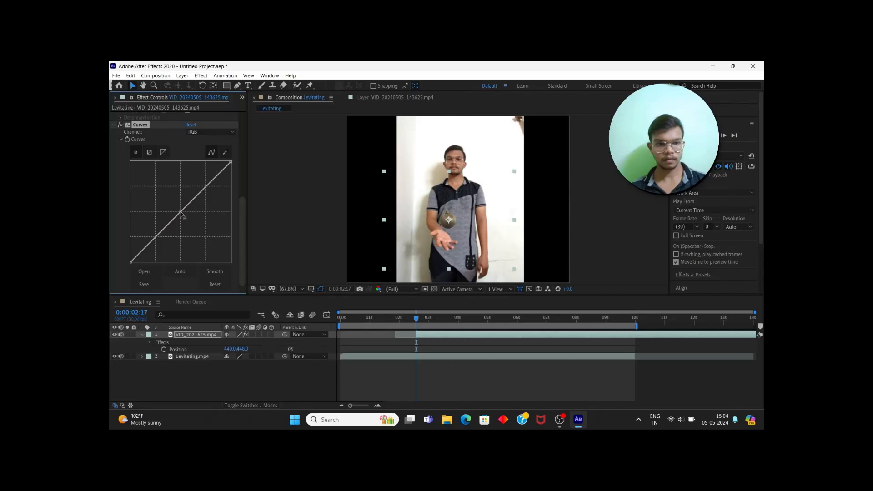
mouse_move(180, 211)
mouse_down()
mouse_move(183, 219)
mouse_move(180, 210)
mouse_move(195, 208)
mouse_move(167, 228)
mouse_move(164, 221)
mouse_move(178, 218)
mouse_up()
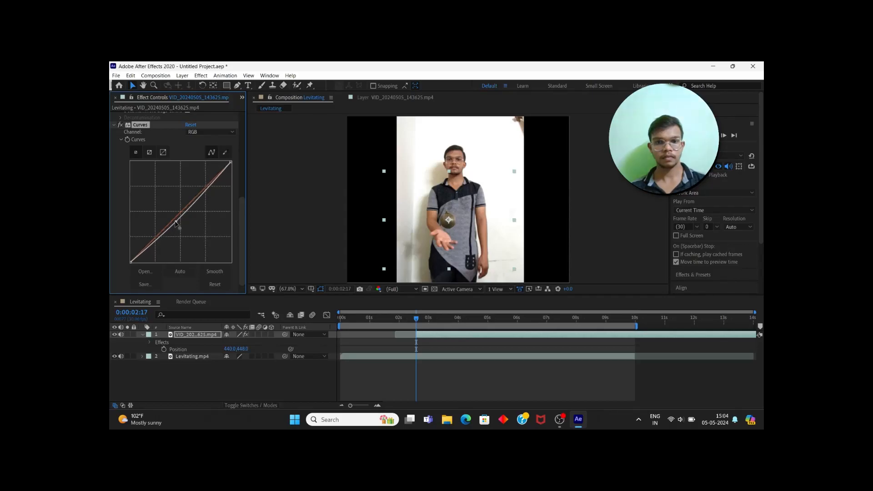
drag(169, 230, 182, 213)
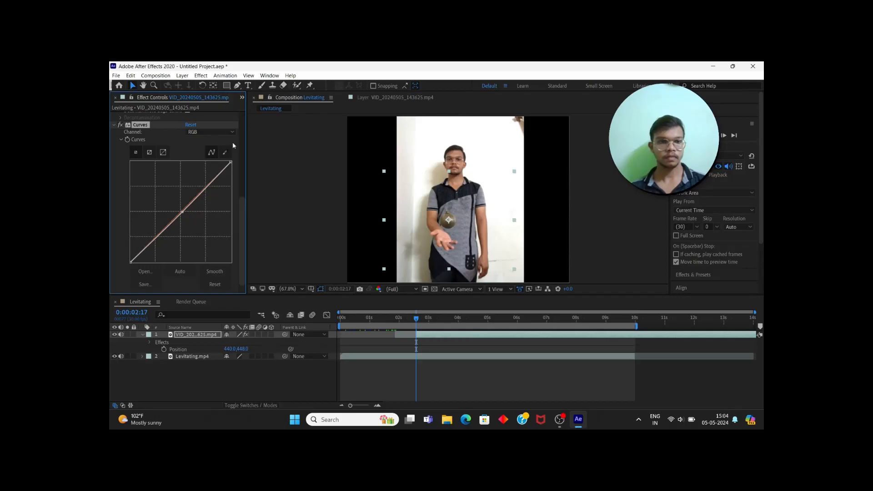
Add the Brightness & Contrast effect to the ball layer, VID_20240505_143625.mp4, below its Curves effect.
click(113, 125)
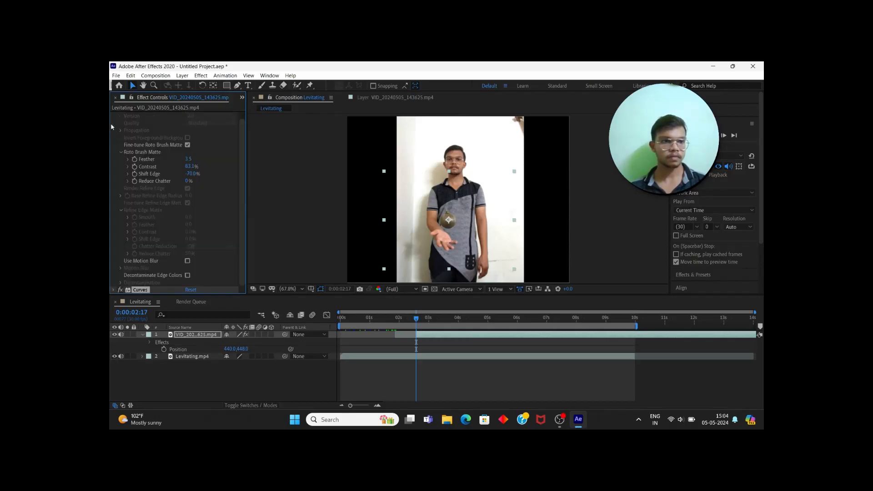
click(201, 75)
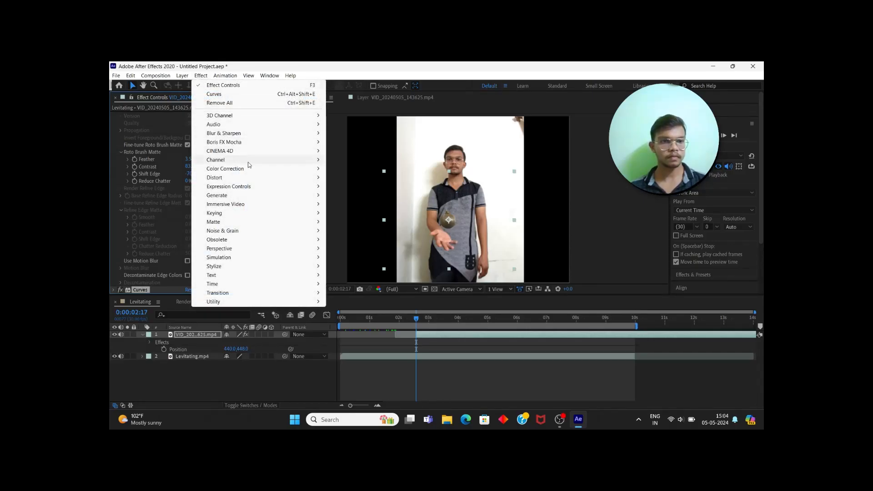
mouse_move(253, 172)
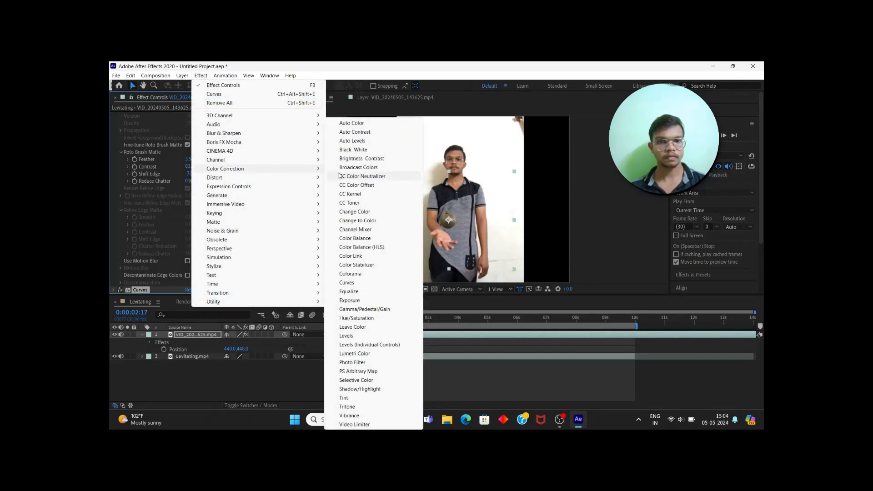
click(380, 160)
Apply Brightness & Contrast to the Levitating.mp4 layer with Brightness -29 and Contrast 32.
click(192, 357)
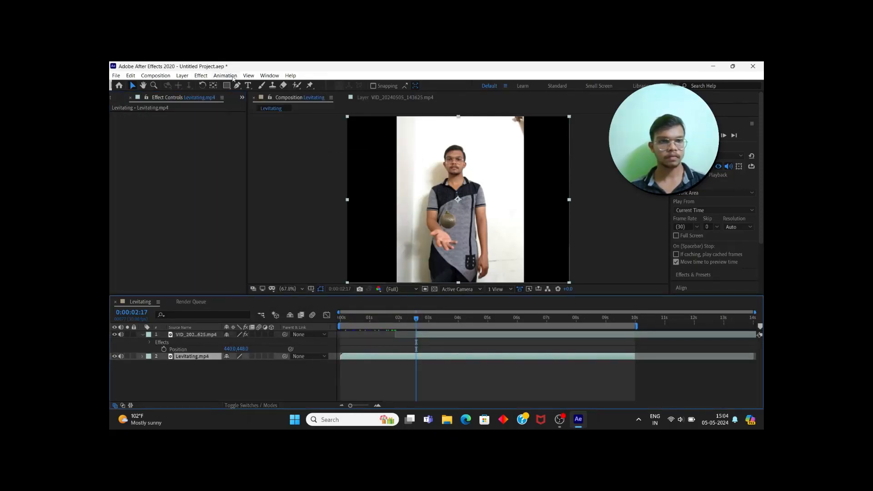
click(200, 76)
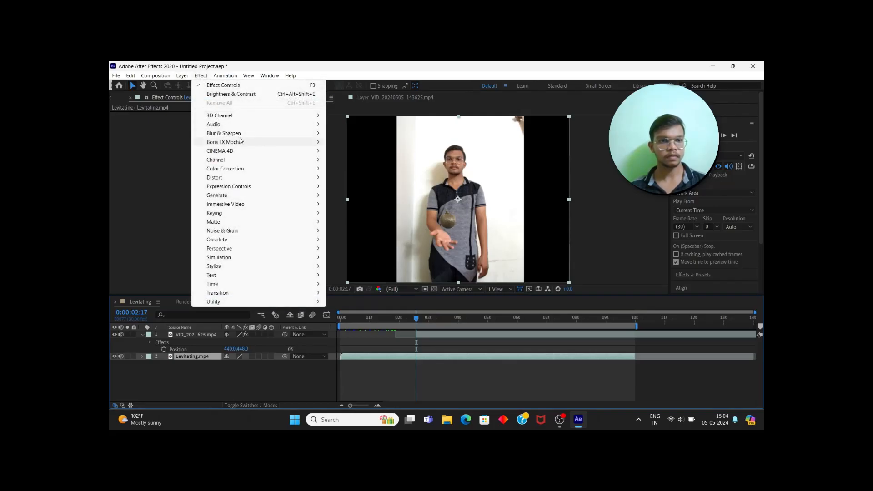
mouse_move(280, 166)
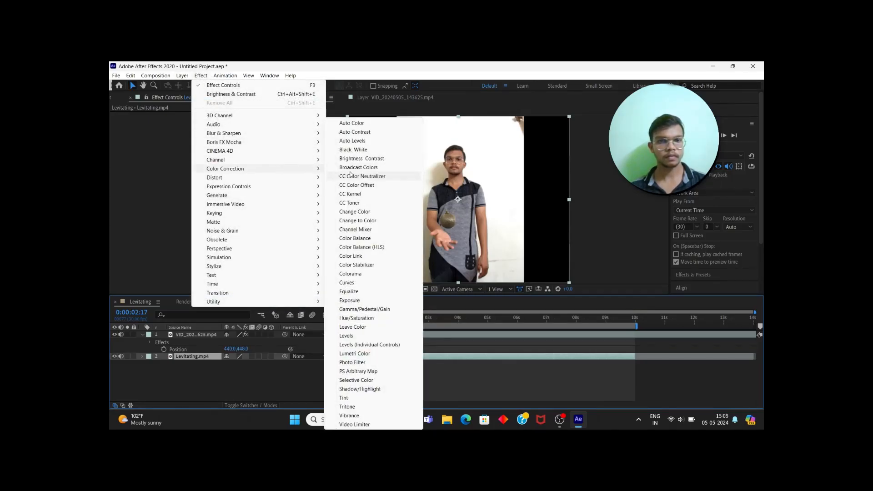
click(360, 159)
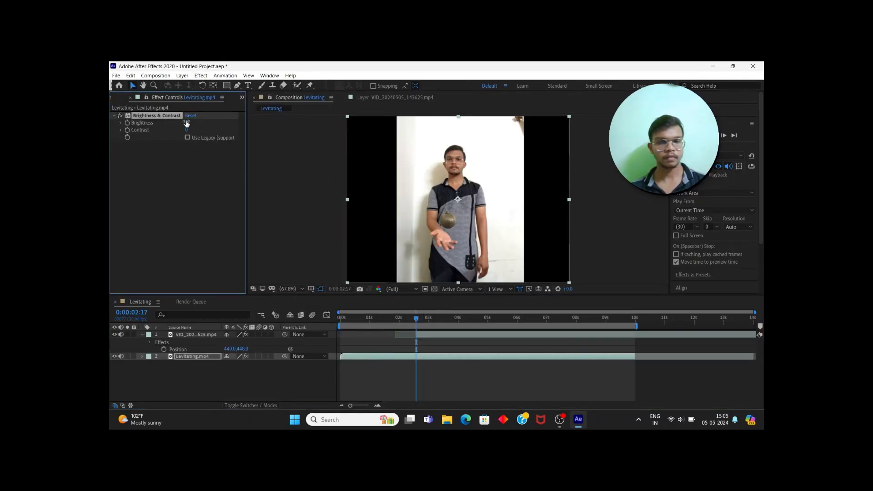
drag(181, 122, 174, 121)
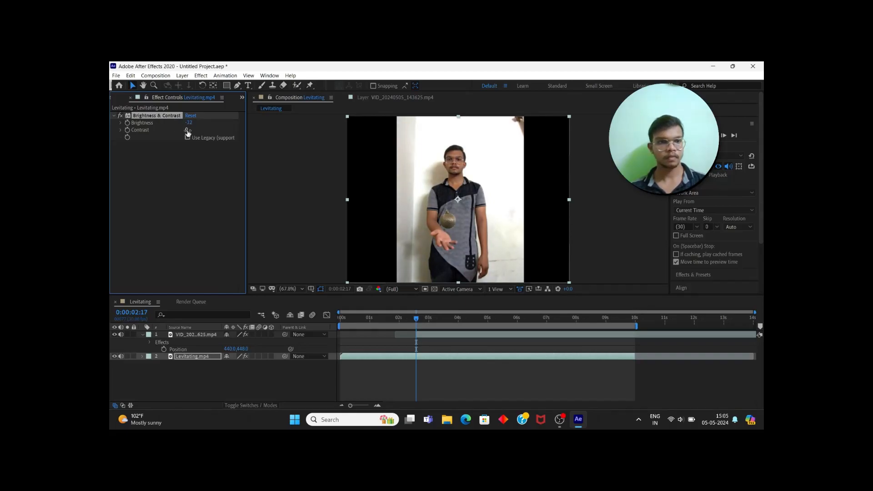
drag(202, 129, 207, 129)
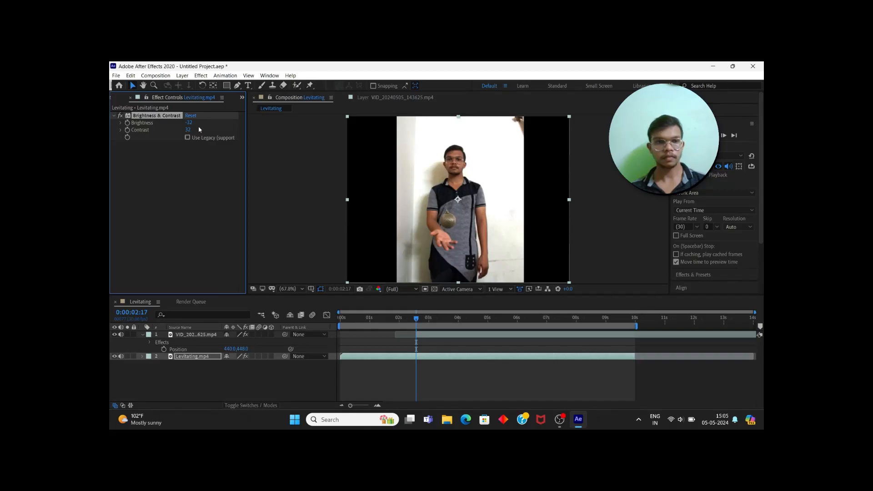
mouse_move(189, 123)
mouse_down()
mouse_move(176, 123)
mouse_move(188, 122)
mouse_up()
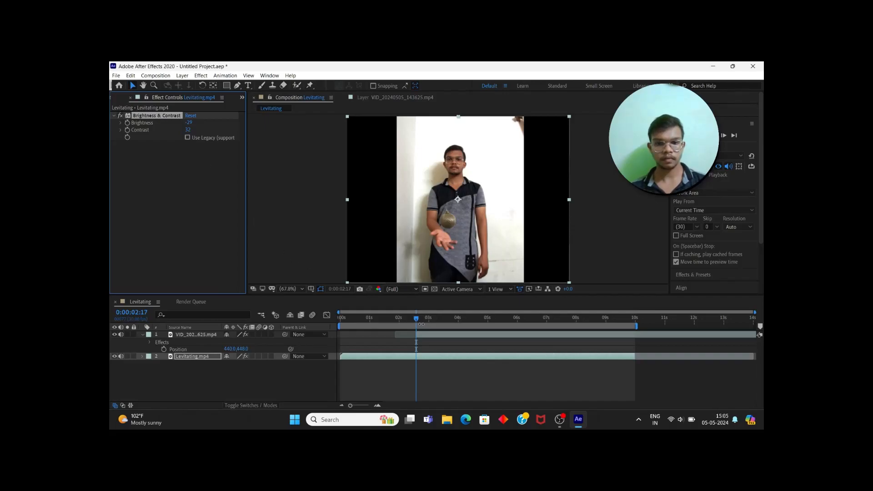
Return to 0:00:00:00 in the Levitating composition and add it to the render queue.
drag(416, 321, 387, 315)
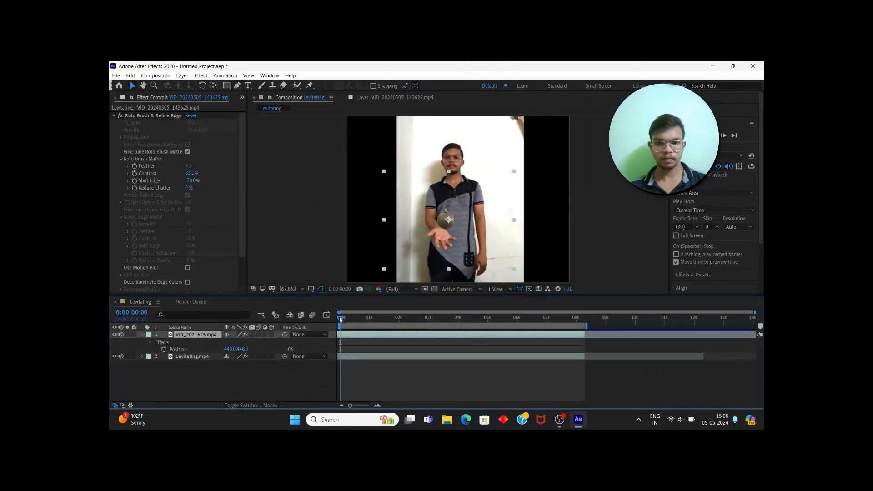
mouse_move(340, 319)
mouse_down()
mouse_move(585, 320)
mouse_move(338, 318)
mouse_up()
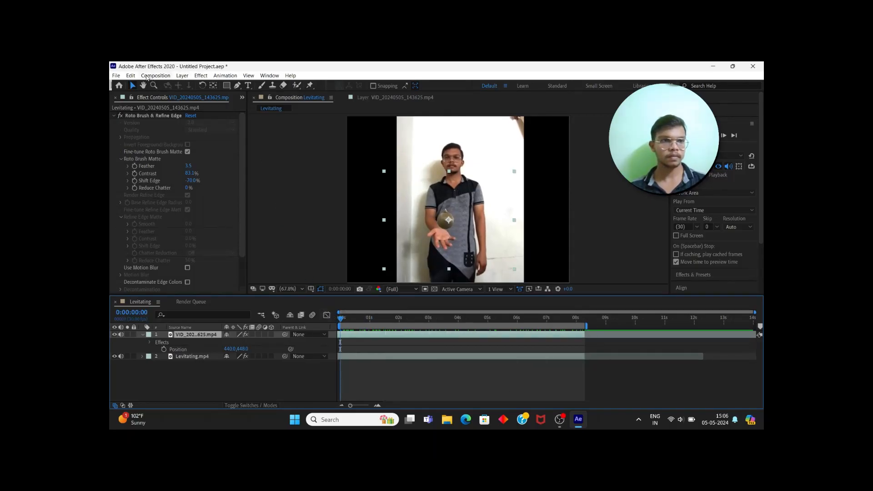
click(147, 77)
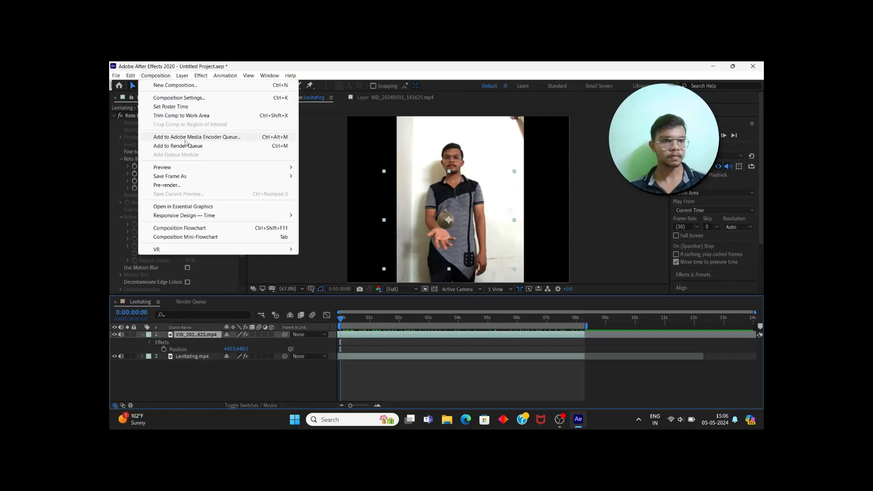
click(210, 146)
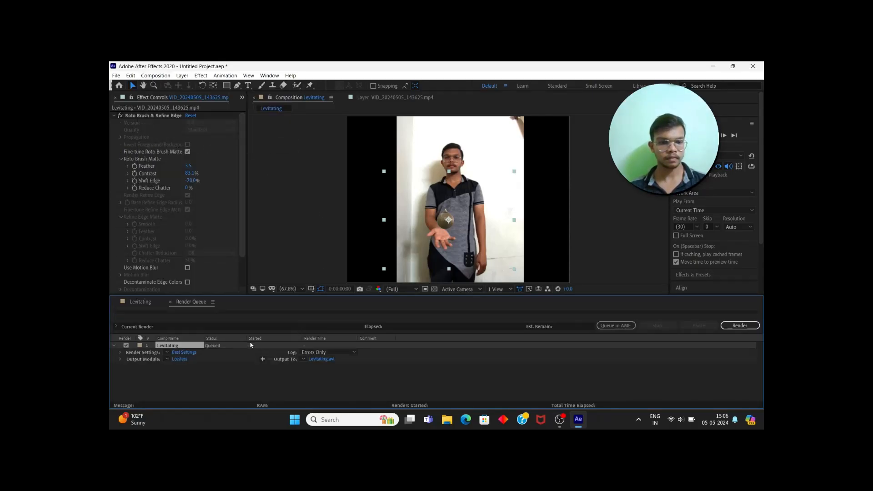
Set the render output to the AVI file Levitating on the Desktop and render the composition.
click(317, 361)
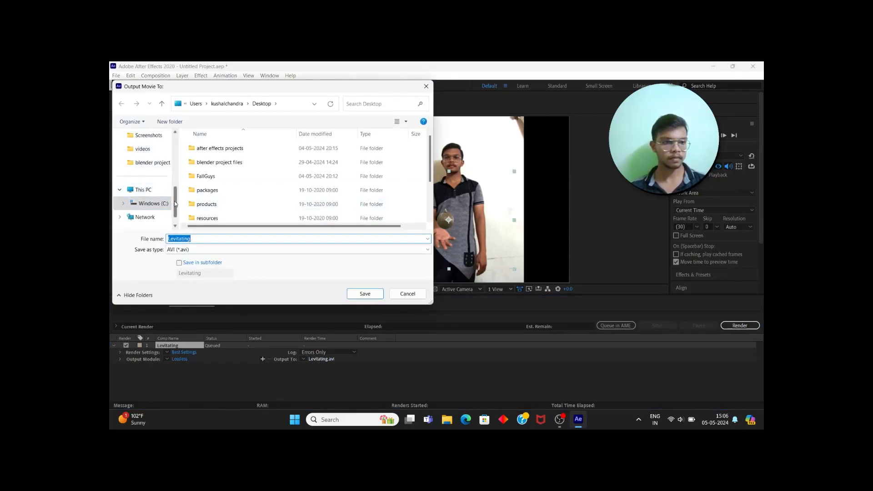
scroll(150, 200, up, 5)
click(151, 196)
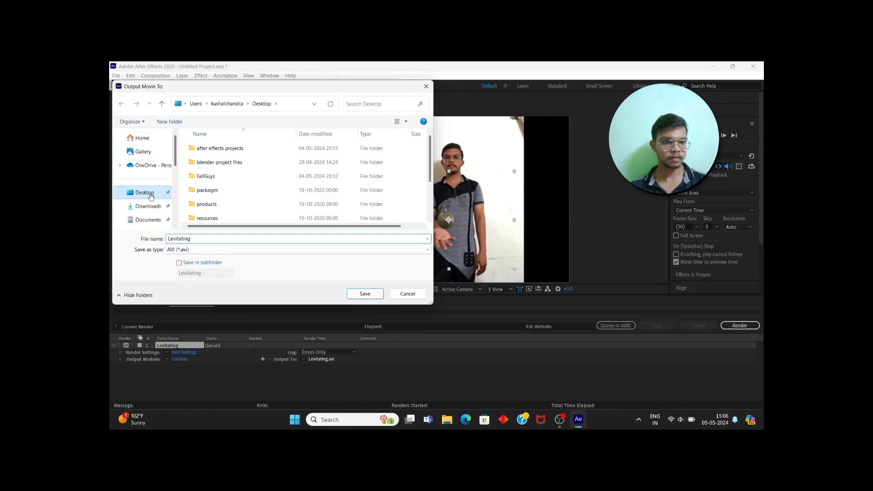
click(365, 293)
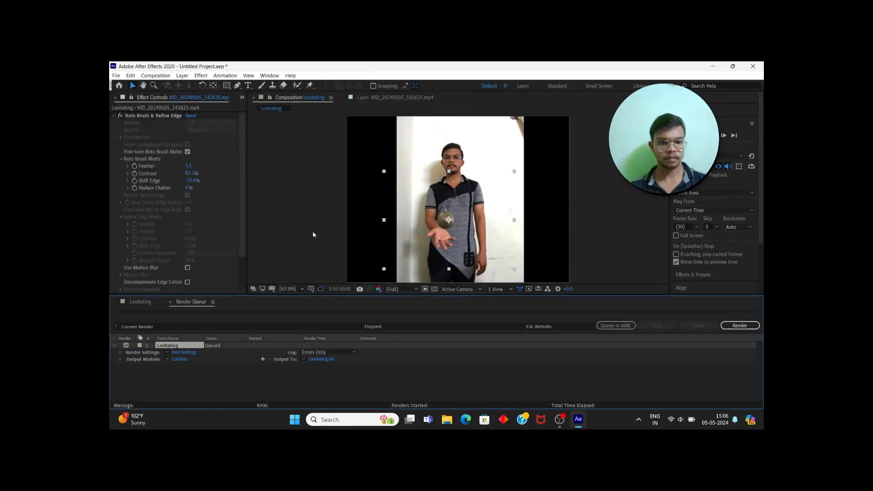
click(730, 325)
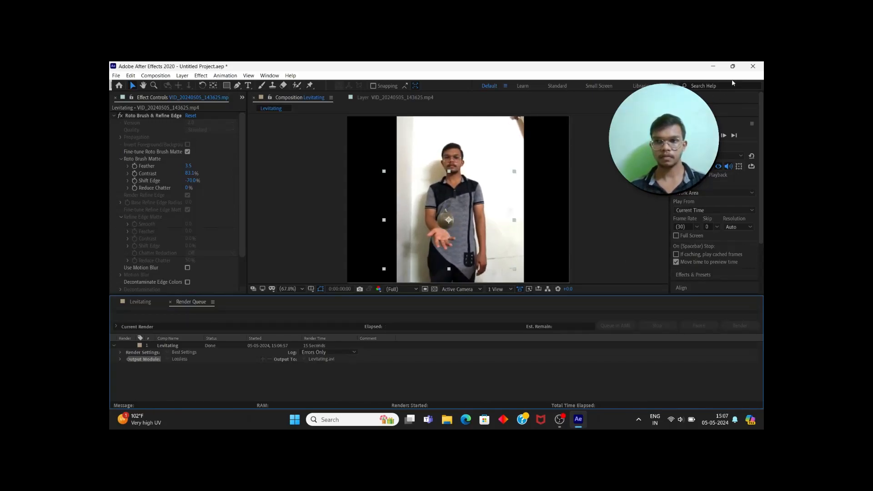
Switch to File Explorer and open the rendered Levitating video from the Desktop folder.
click(711, 66)
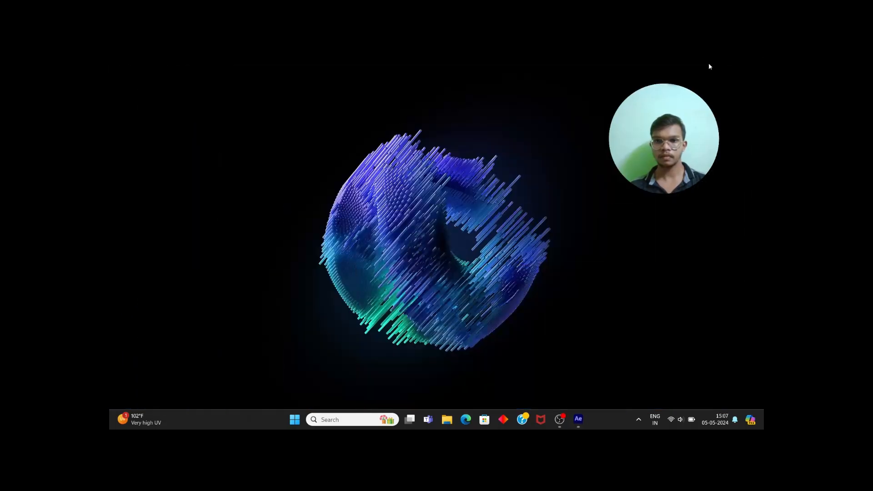
click(447, 420)
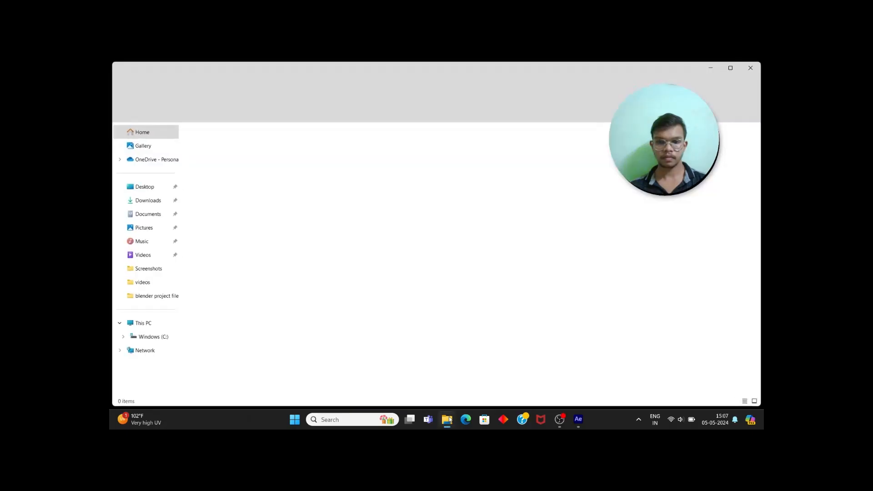
click(155, 193)
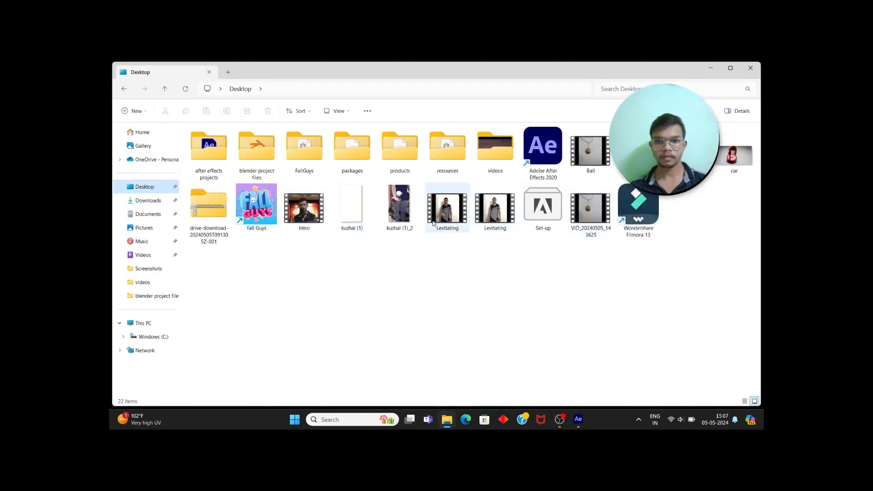
double_click(485, 217)
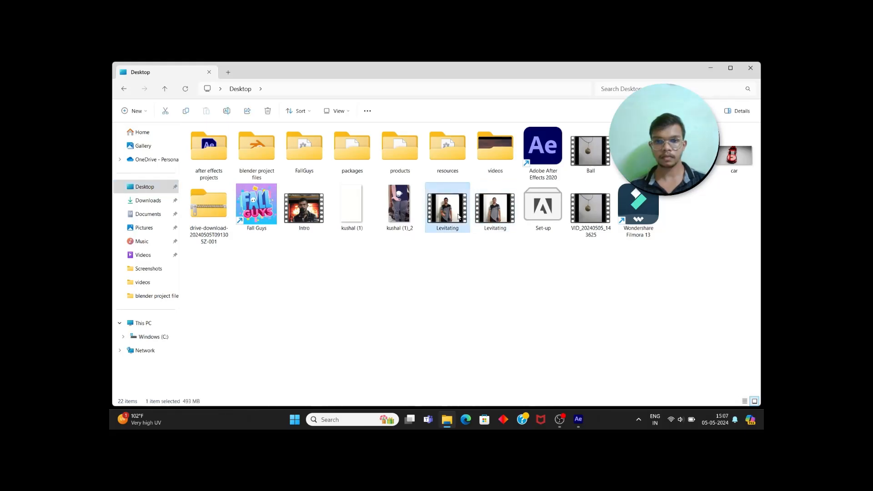